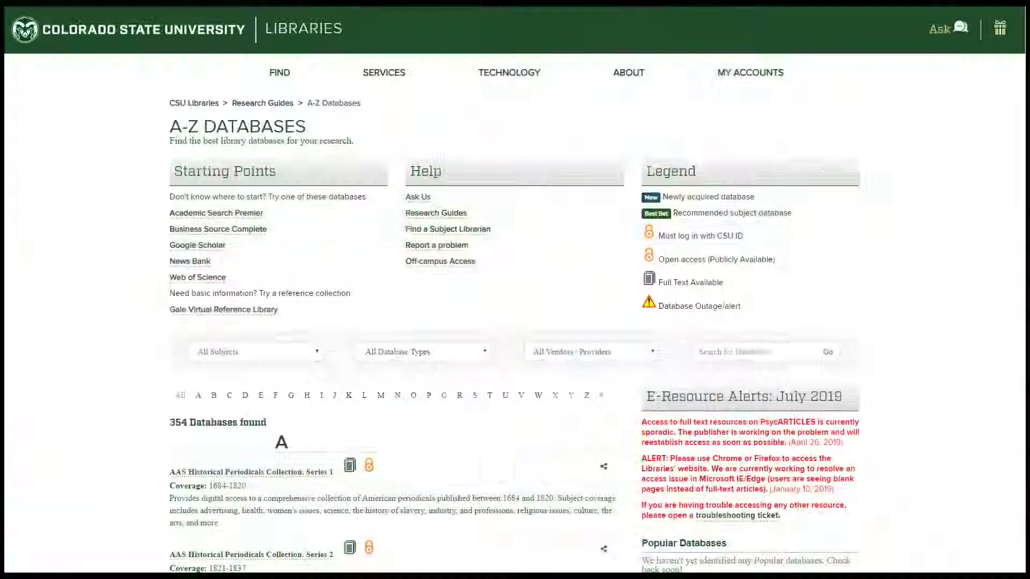
scroll(515, 289, down, 2)
scroll(515, 290, down, 3)
scroll(516, 289, down, 2)
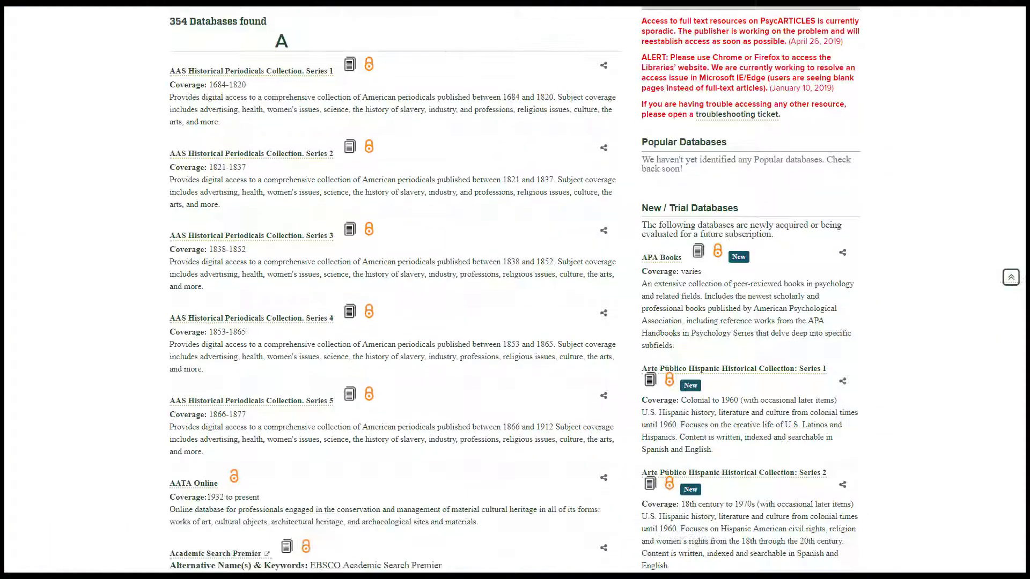
scroll(515, 290, down, 3)
scroll(516, 291, down, 1)
scroll(515, 290, down, 1)
scroll(515, 290, down, 2)
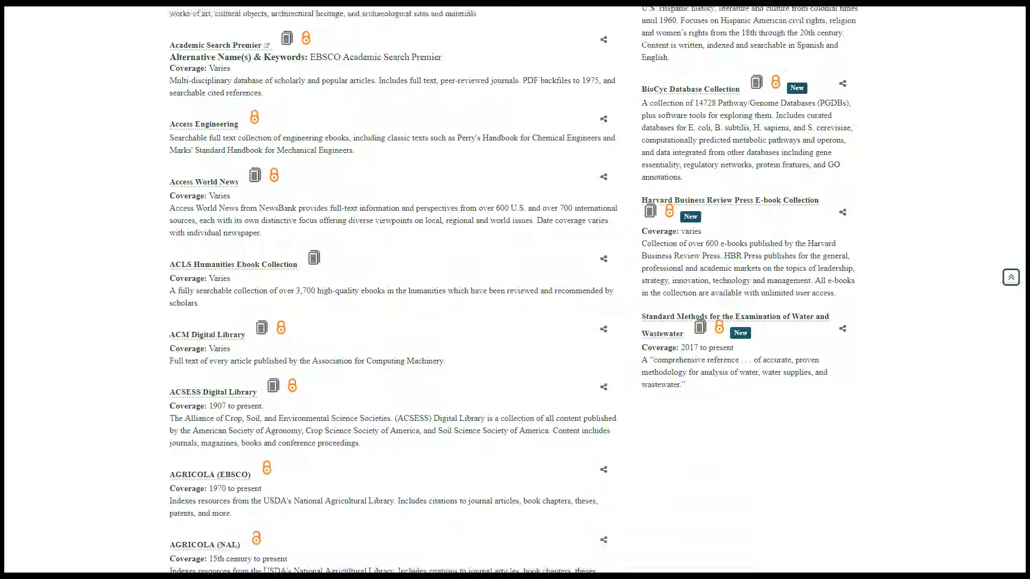
scroll(515, 289, down, 3)
scroll(515, 289, down, 1)
scroll(515, 290, up, 4)
scroll(515, 290, up, 3)
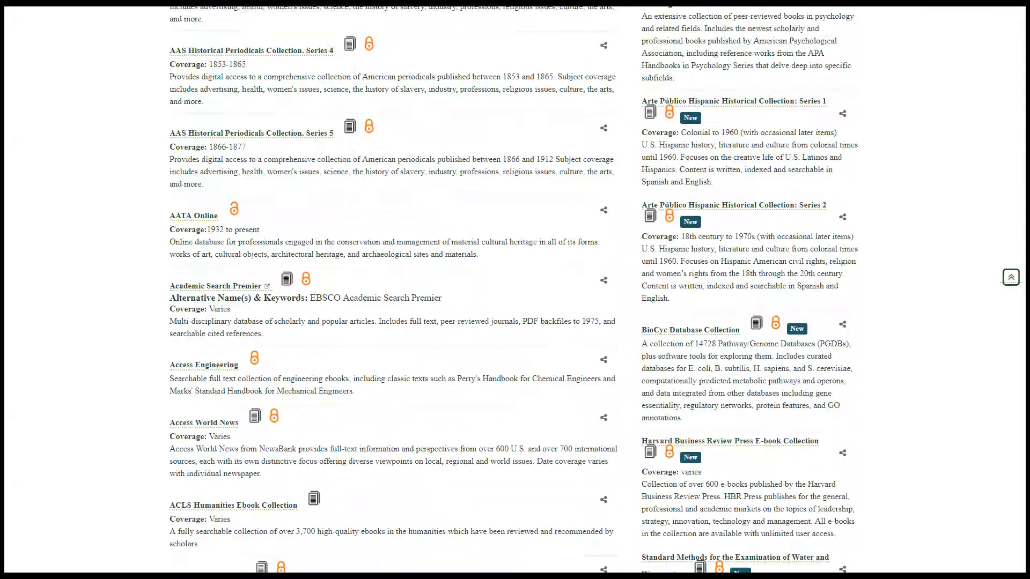
scroll(515, 290, up, 3)
scroll(515, 290, up, 3)
scroll(515, 289, up, 3)
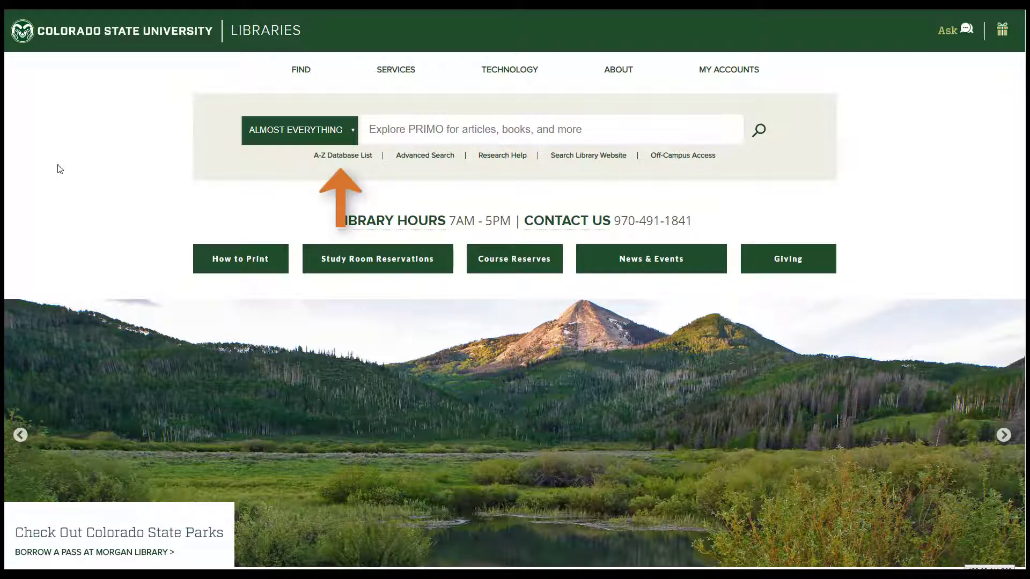
Open the A-Z Database List from the library homepage to see all 354 databases
click(321, 158)
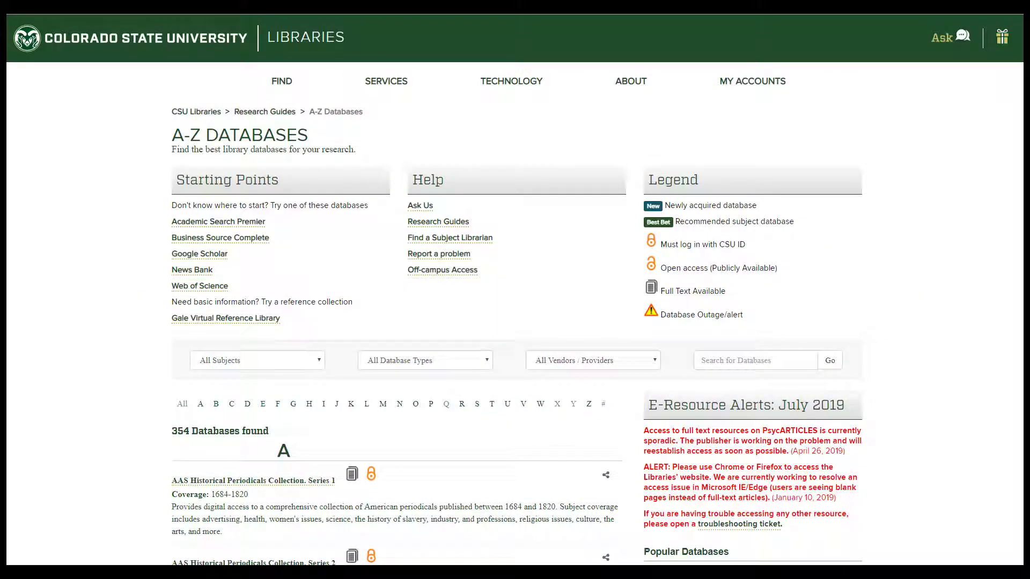
scroll(515, 290, down, 2)
scroll(516, 290, down, 2)
scroll(515, 290, down, 5)
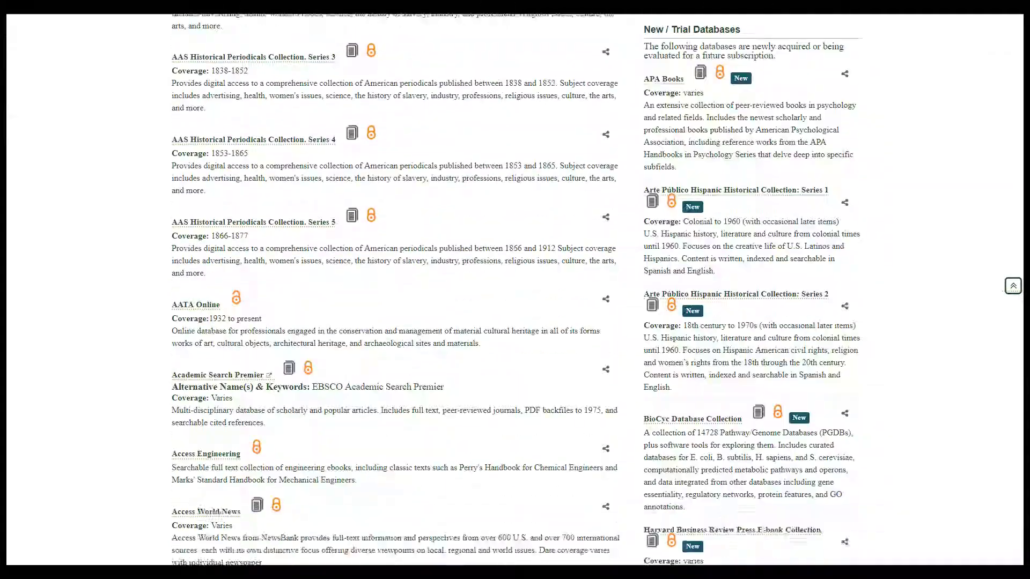
scroll(515, 290, down, 3)
scroll(515, 290, down, 3)
scroll(514, 289, down, 2)
scroll(515, 290, down, 5)
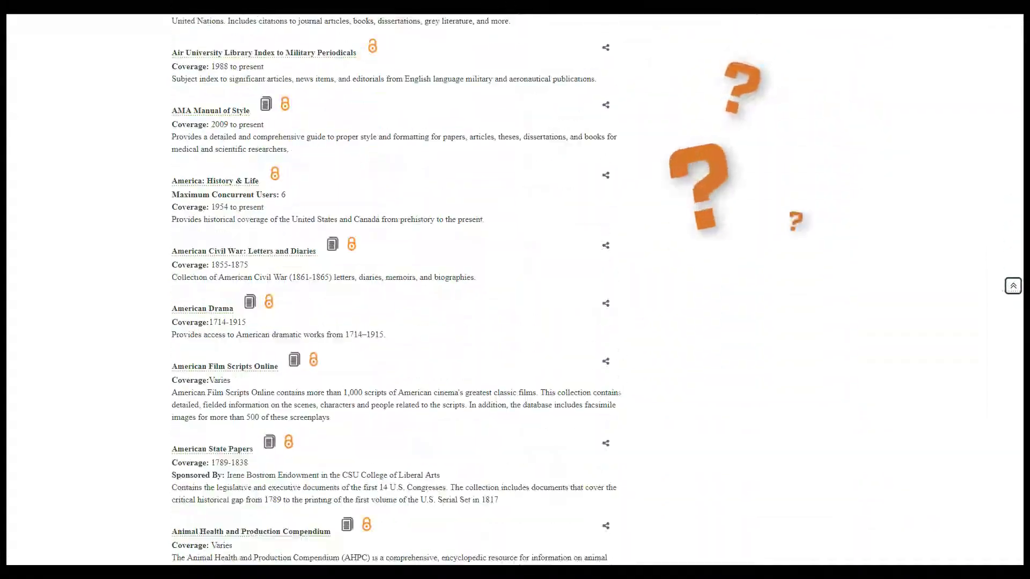
scroll(515, 290, down, 5)
scroll(515, 290, down, 5)
scroll(514, 289, down, 3)
scroll(515, 289, up, 5)
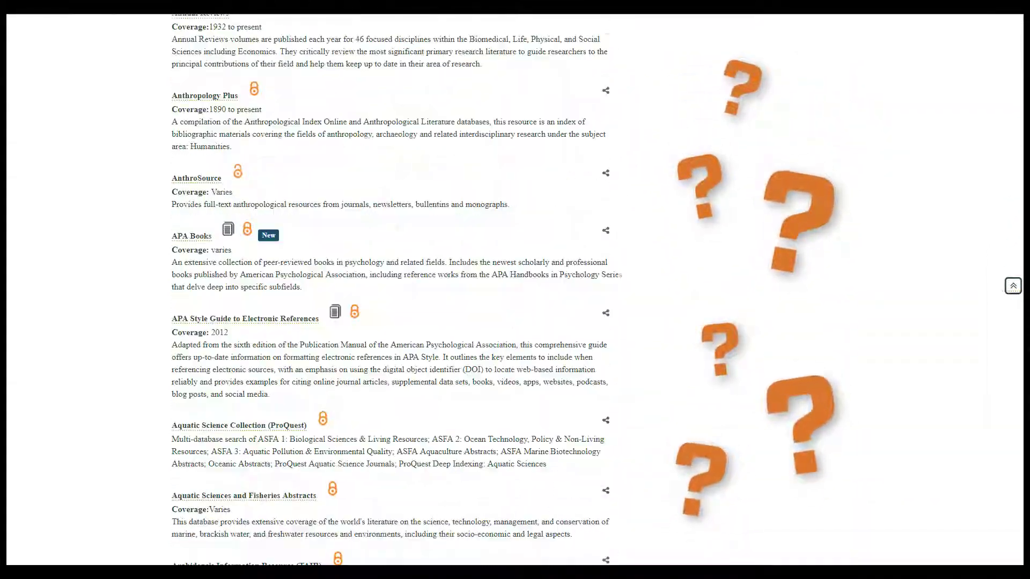
scroll(514, 291, up, 8)
scroll(515, 290, up, 5)
scroll(515, 289, up, 5)
scroll(515, 290, up, 5)
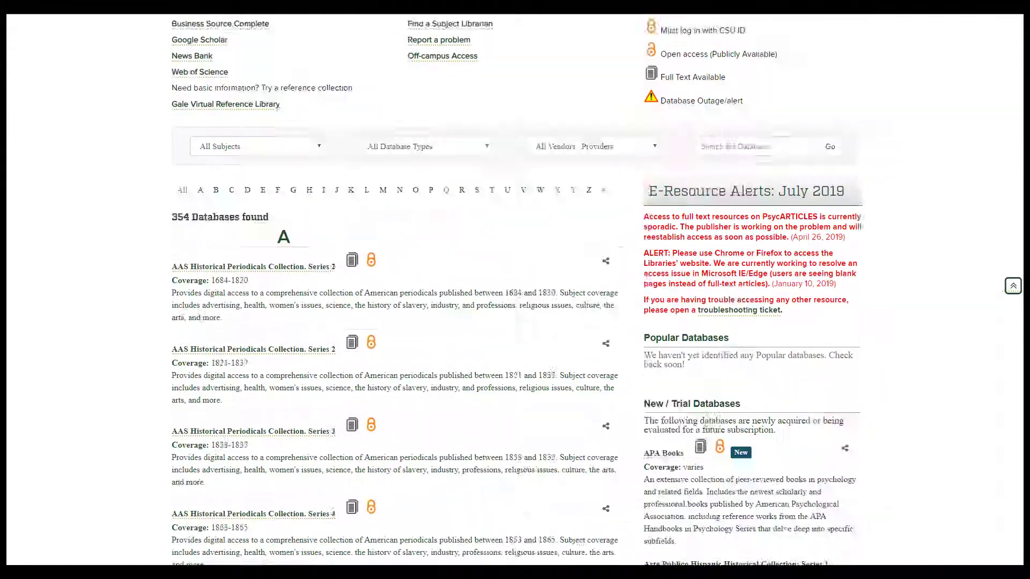
scroll(515, 290, up, 3)
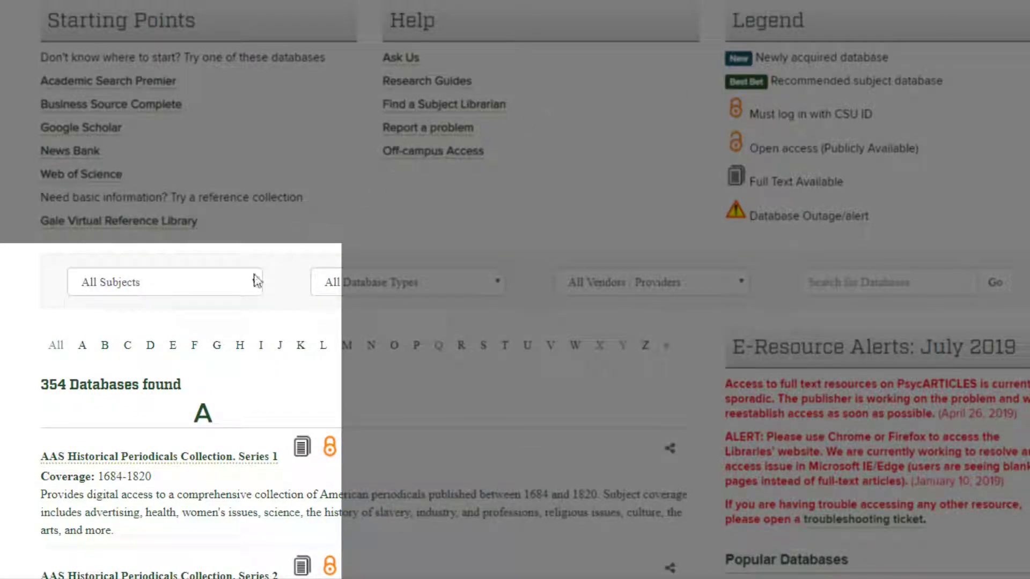
Filter the databases by the Psychology (7) subject in the All Subjects dropdown
click(253, 281)
drag(318, 329, 310, 495)
click(306, 507)
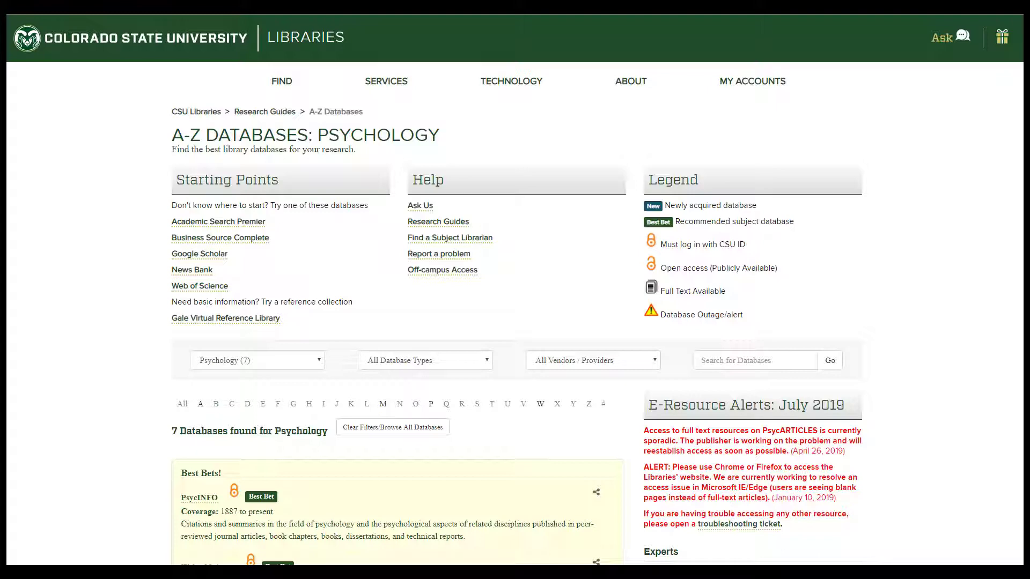
scroll(515, 290, down, 1)
scroll(515, 290, down, 1)
scroll(515, 289, down, 1)
scroll(516, 290, down, 1)
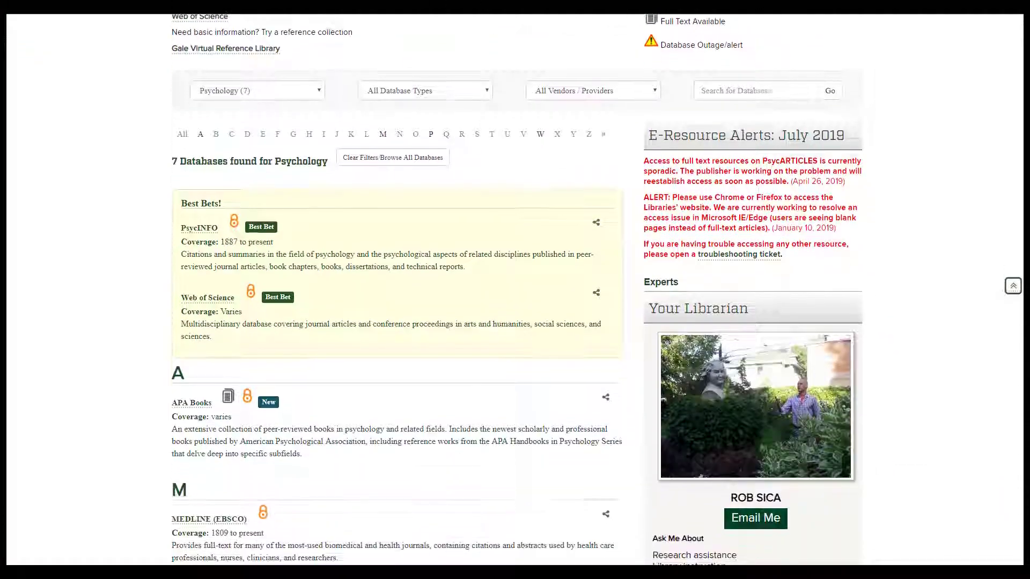
scroll(516, 290, down, 1)
scroll(514, 290, down, 1)
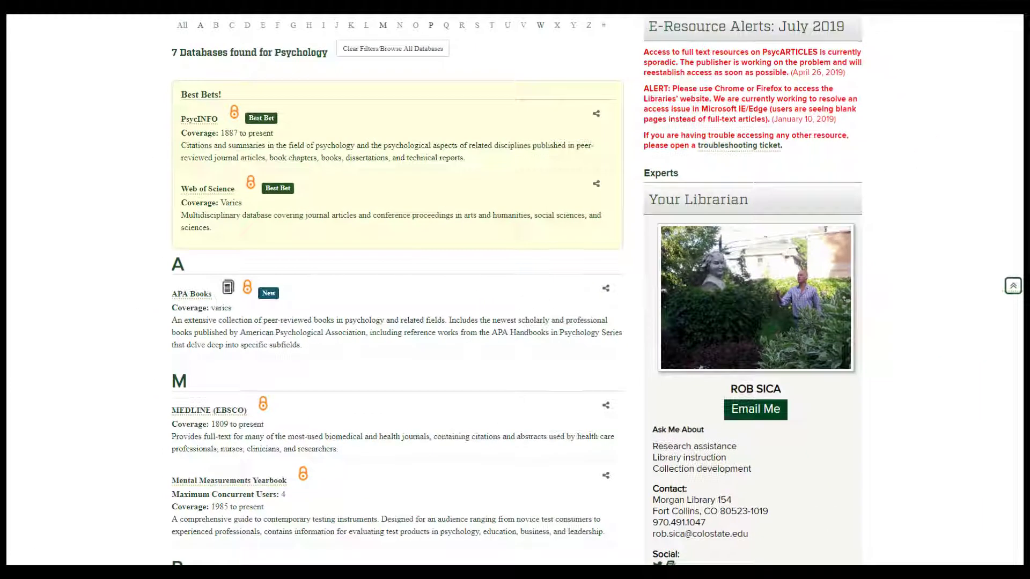
scroll(515, 290, down, 3)
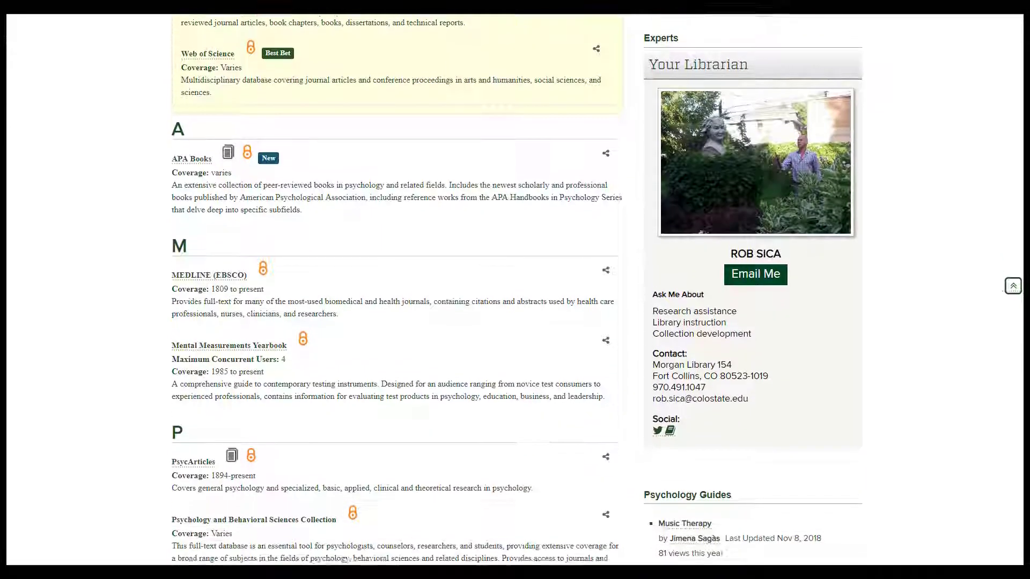
scroll(515, 290, down, 1)
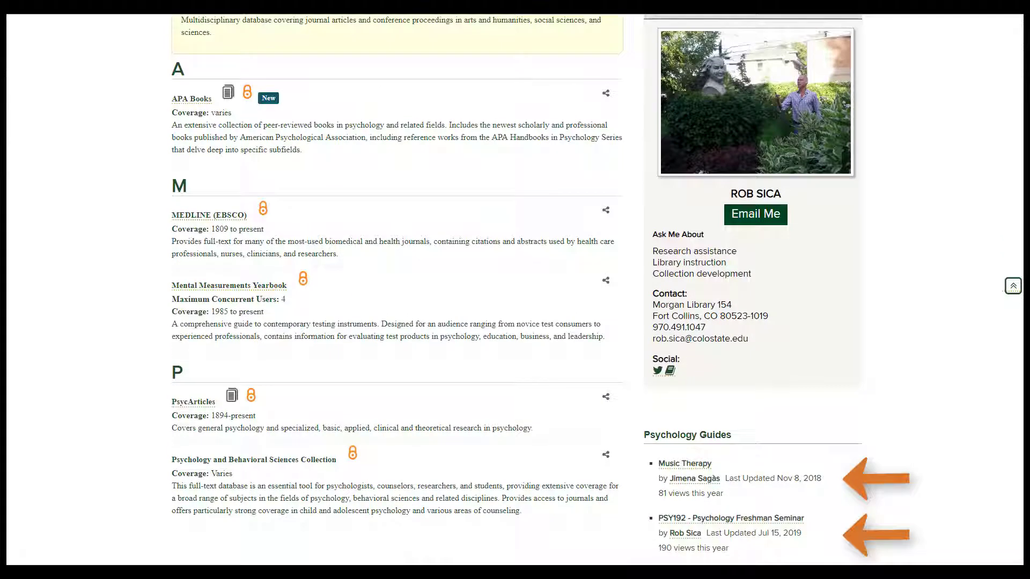